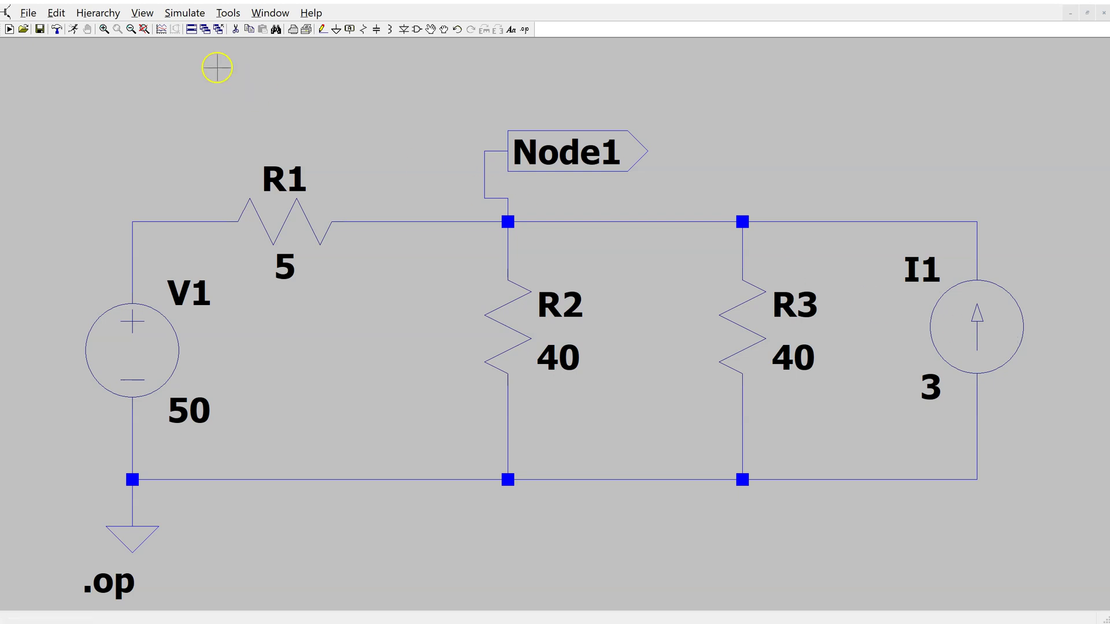
- In the simulation command editor's DC sweep tab, make V1 the linear first source
left_click(184, 13)
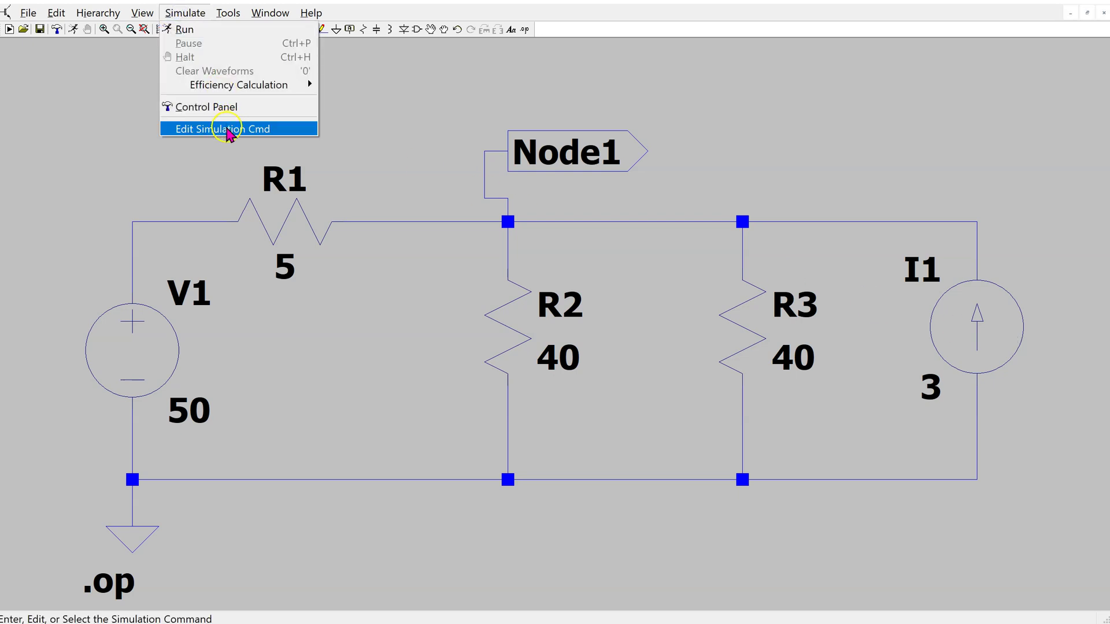
left_click(227, 129)
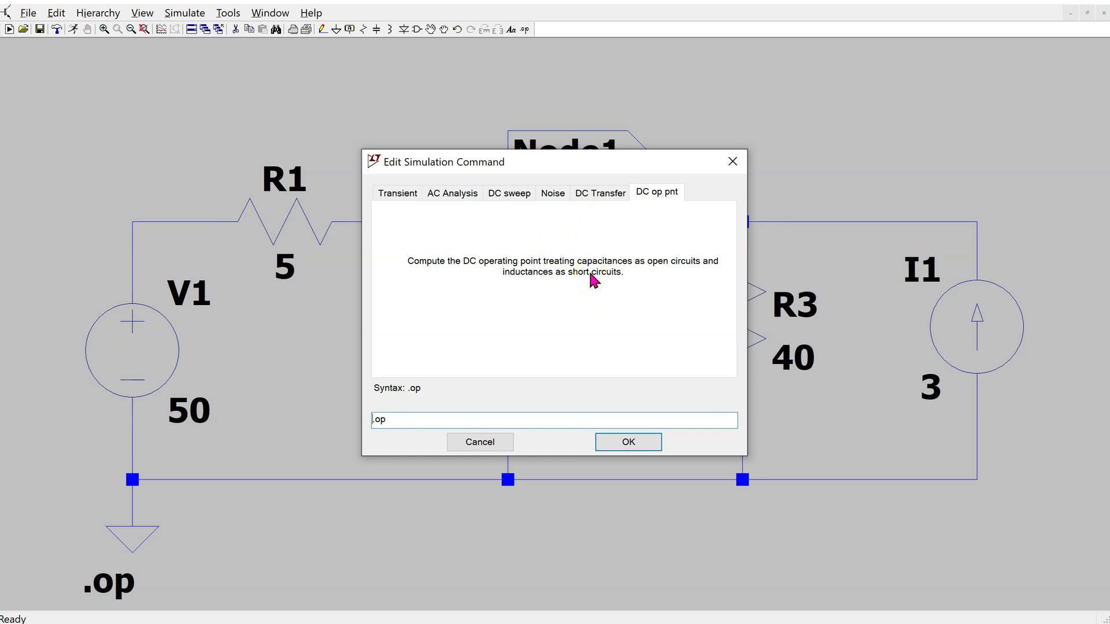
left_click(499, 195)
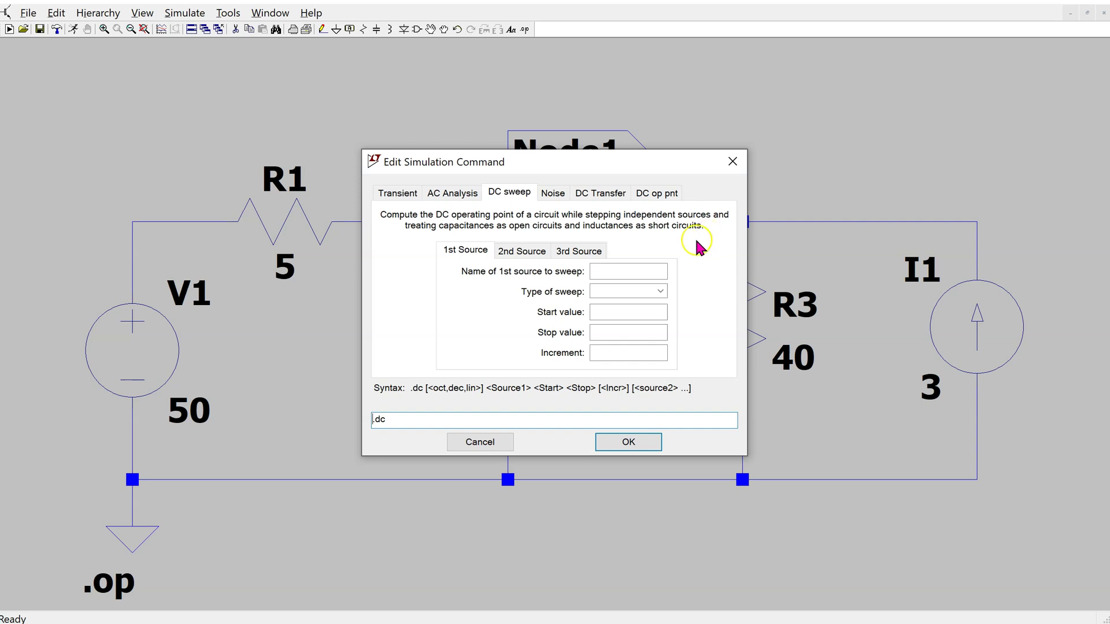
left_click(621, 270)
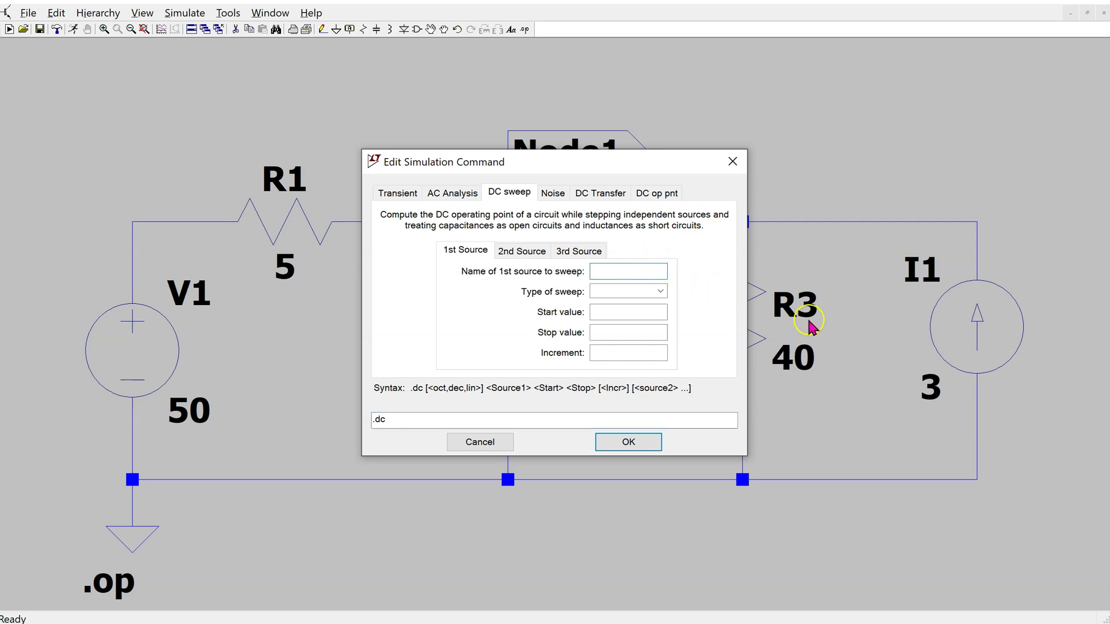
type("V1")
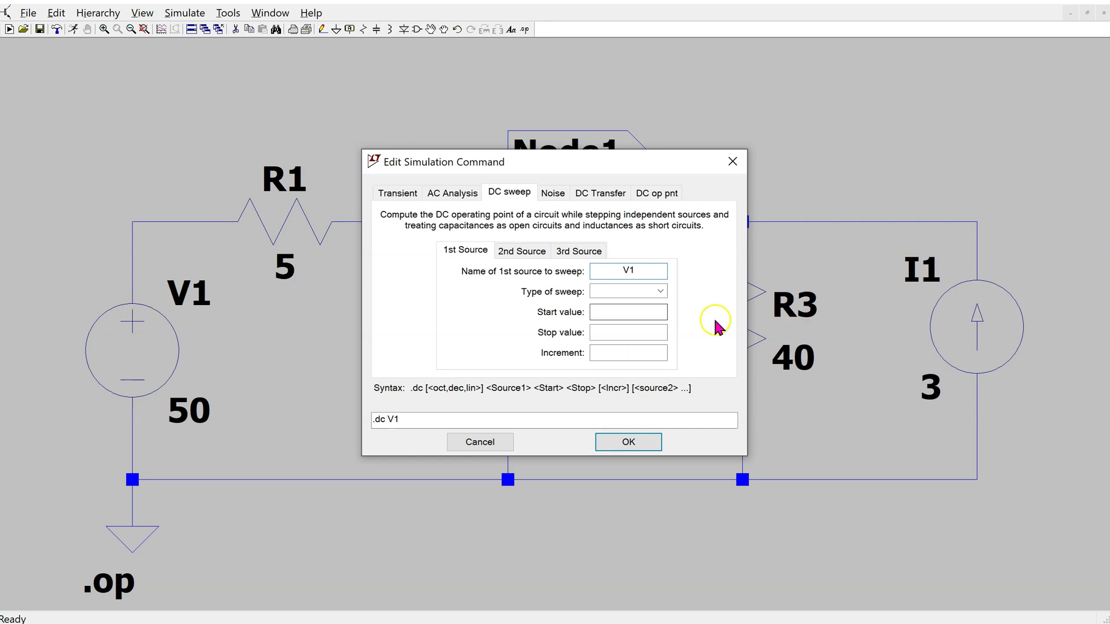
left_click(661, 291)
left_click(629, 304)
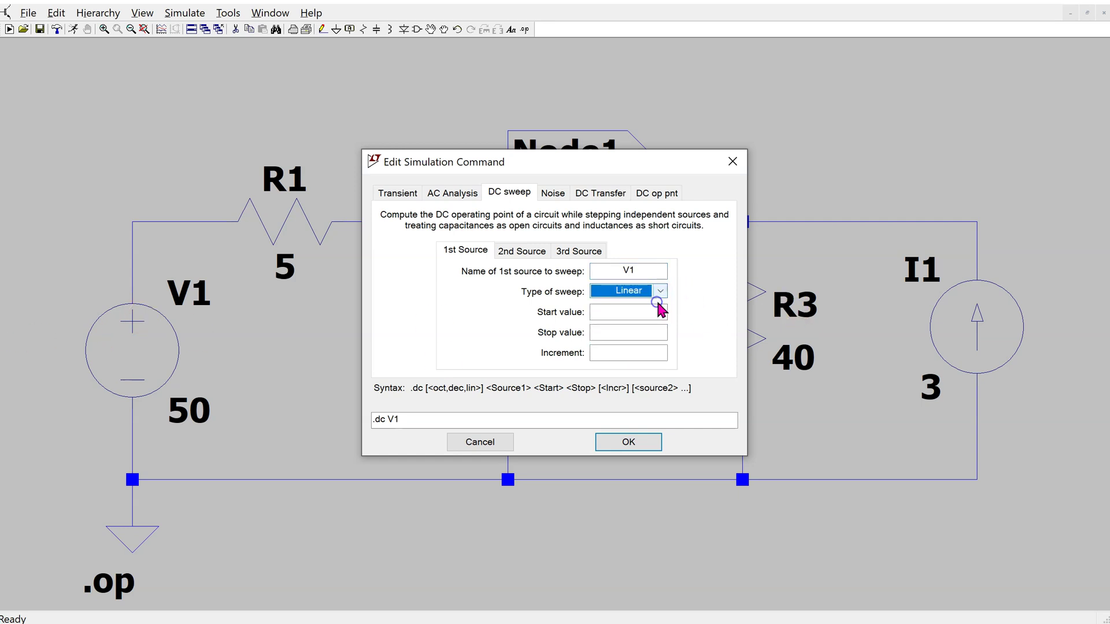
- Set the V1 sweep to start 10, stop 50, increment 10, and accept it
left_click(631, 312)
type("10")
left_click(629, 331)
type("50")
left_click(665, 351)
type("10")
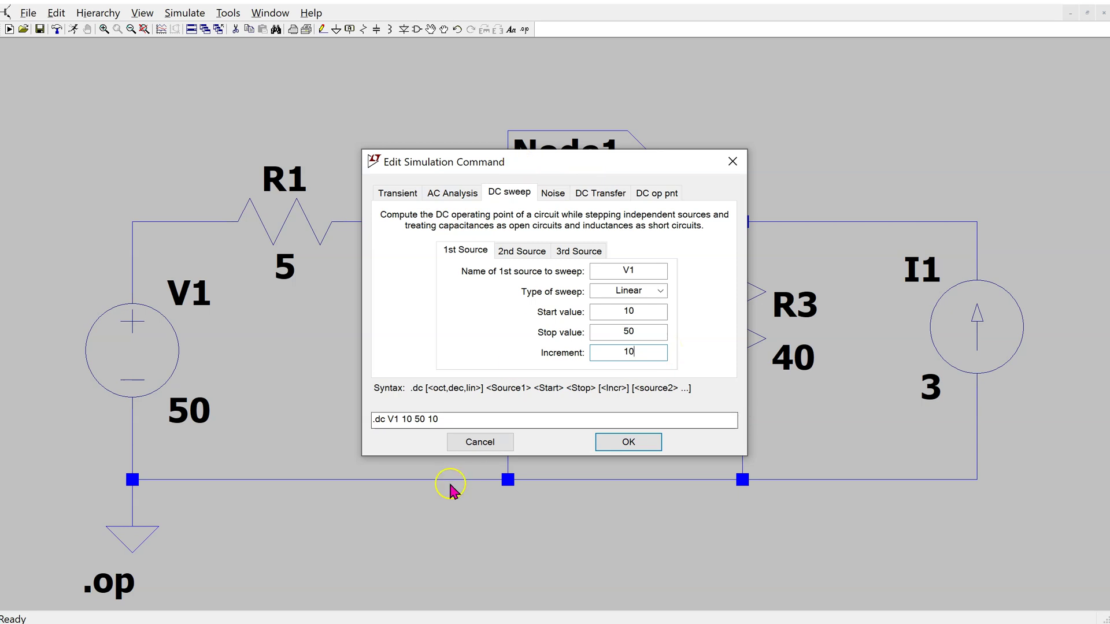
left_click(423, 424)
left_click(628, 443)
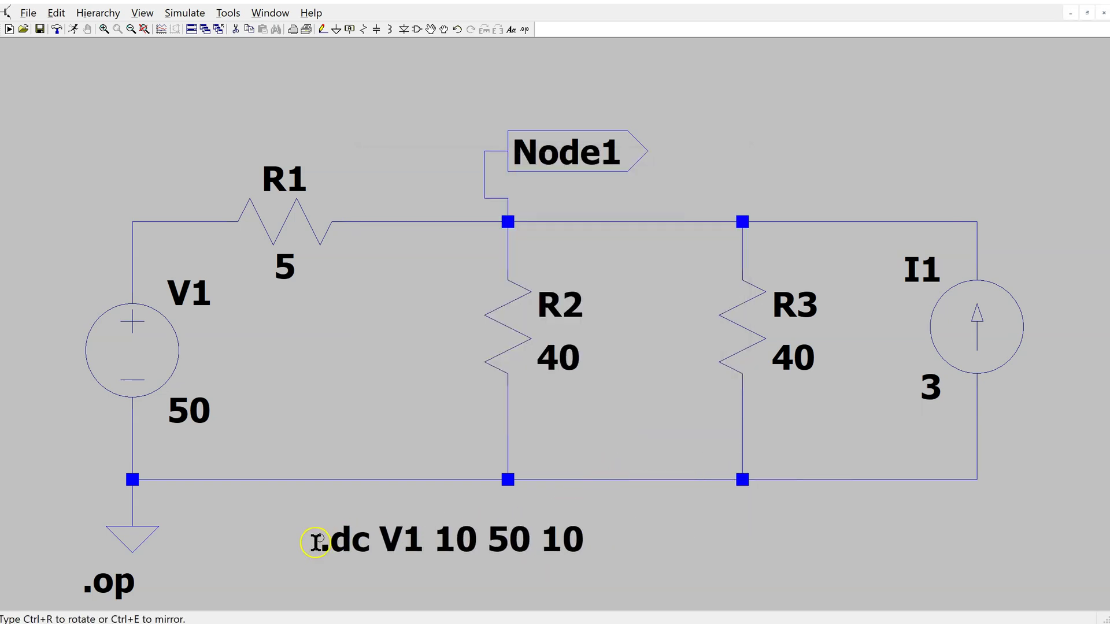
- Place the .dc V1 10 50 10 directive below the circuit, run it, and plot V(node1)
left_click(315, 542)
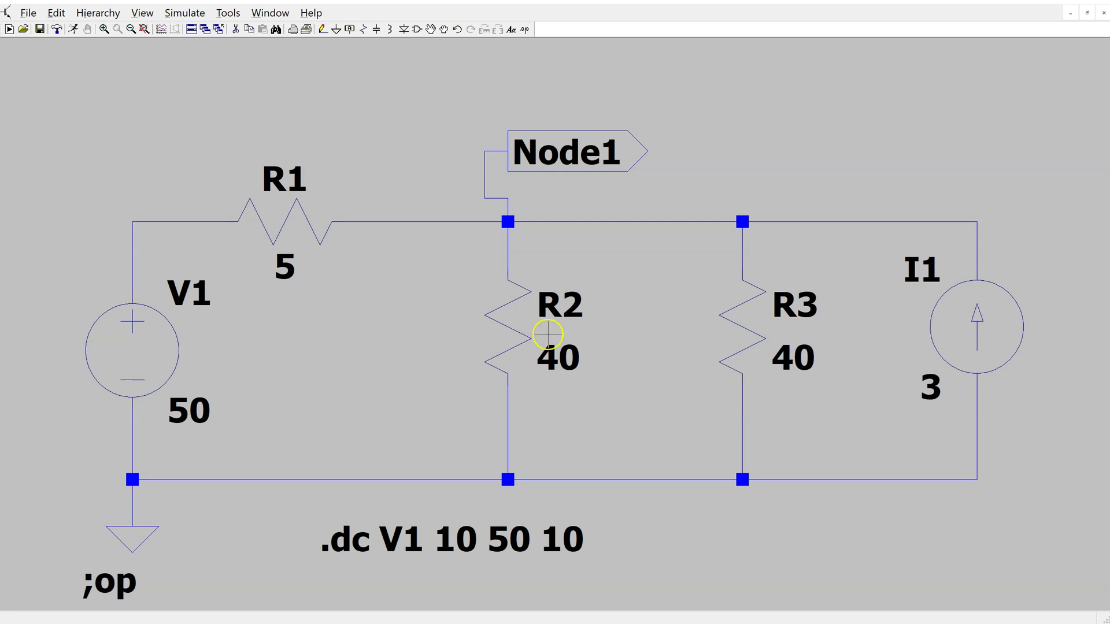
left_click(74, 30)
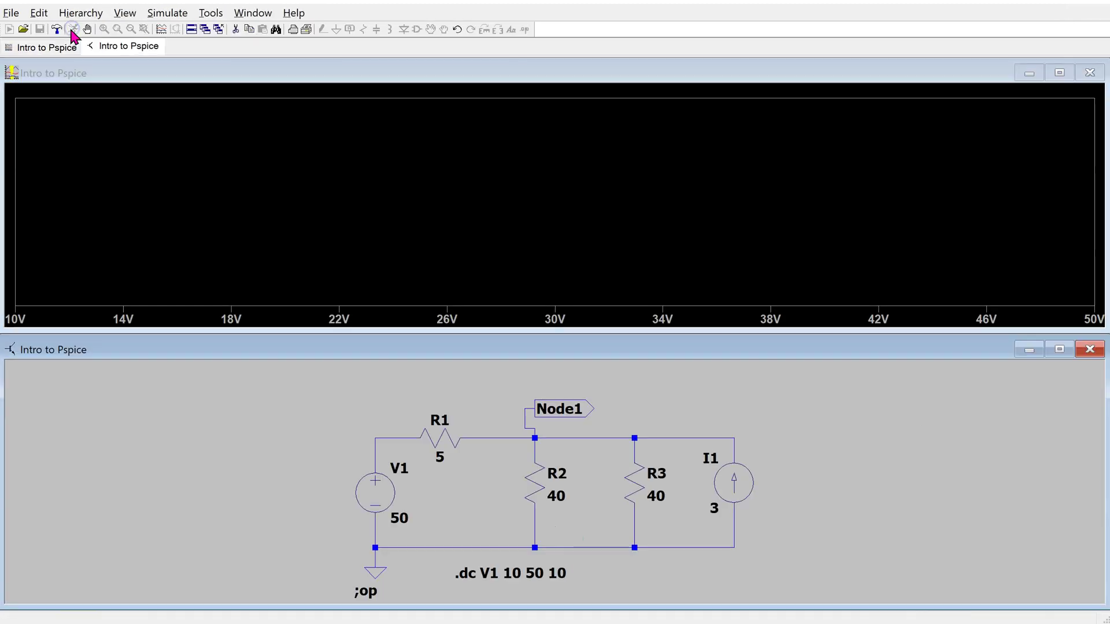
left_click(537, 431)
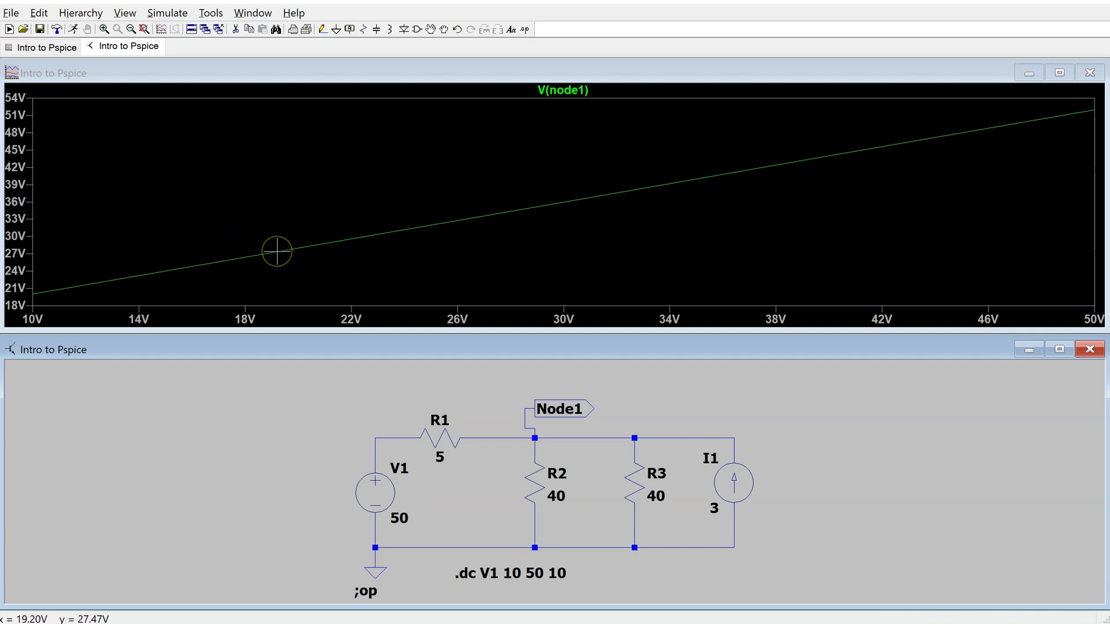
- Read a value off the V(node1) trace, then maximise the schematic window
left_click(347, 238)
left_click(133, 530)
left_click(387, 343)
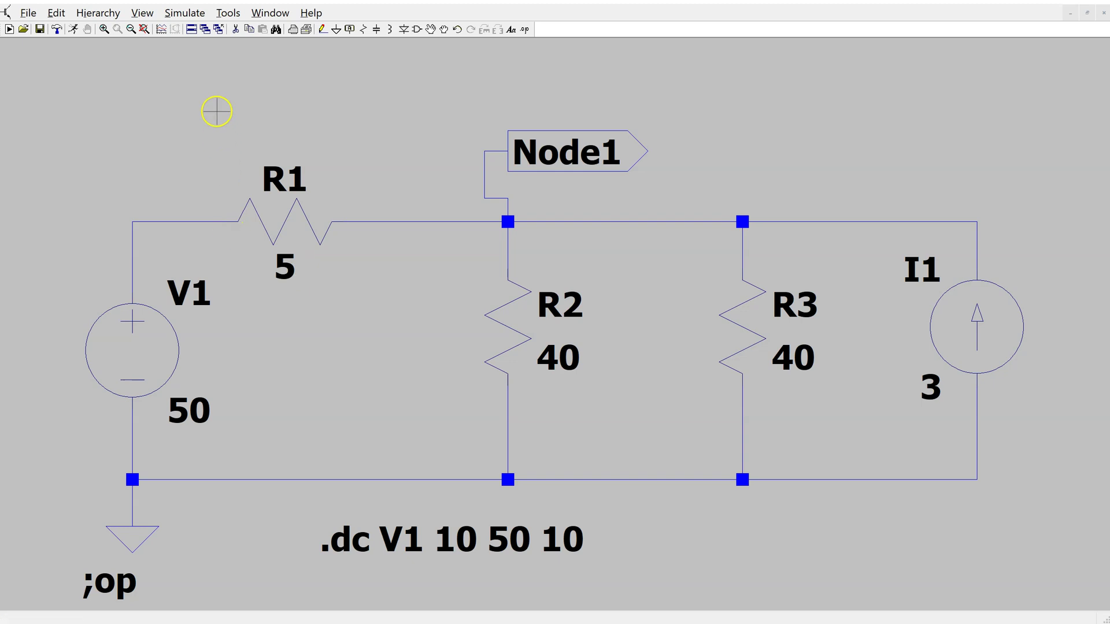
- Reopen the DC sweep settings and enter I1 as the second source
left_click(181, 13)
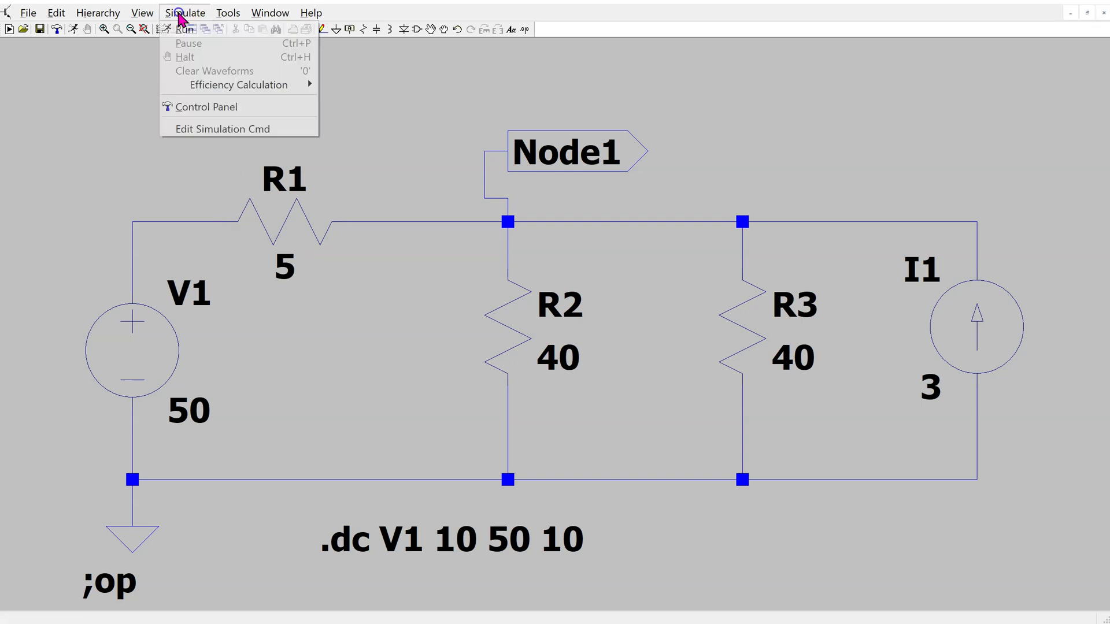
left_click(221, 131)
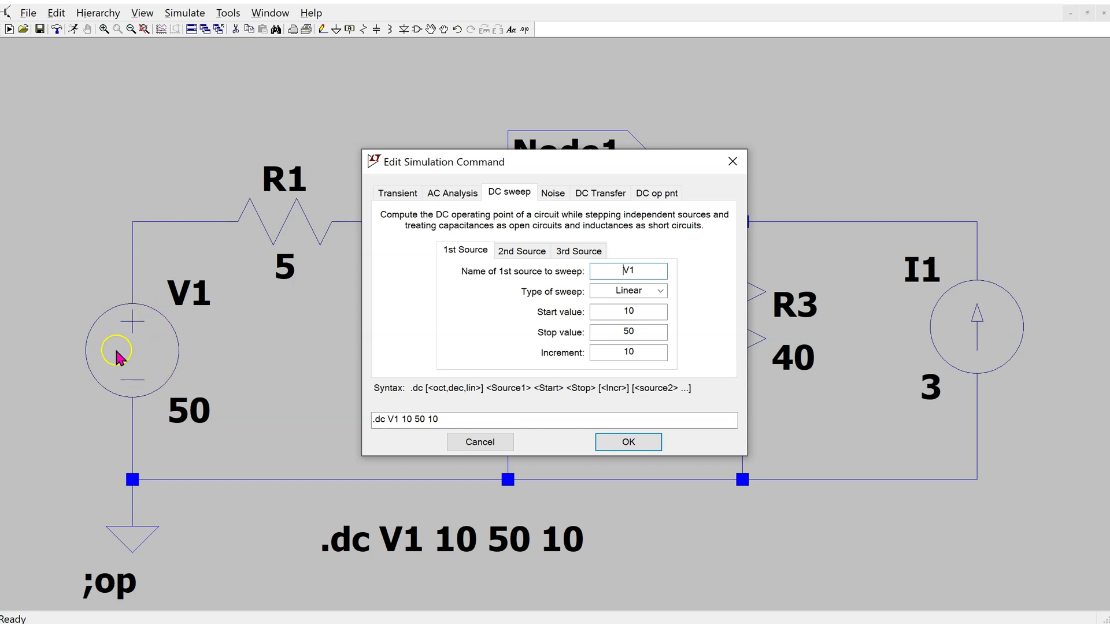
left_click(518, 253)
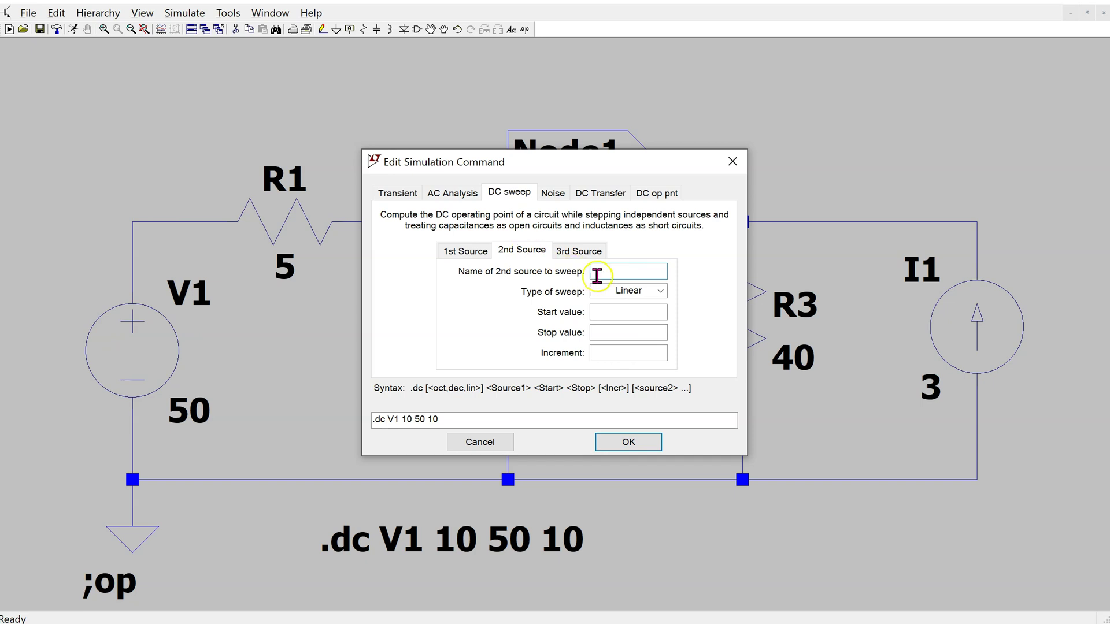
type("I1")
- Sweep I1 from 1 to 5 in steps of 1 and accept the command
left_click(636, 311)
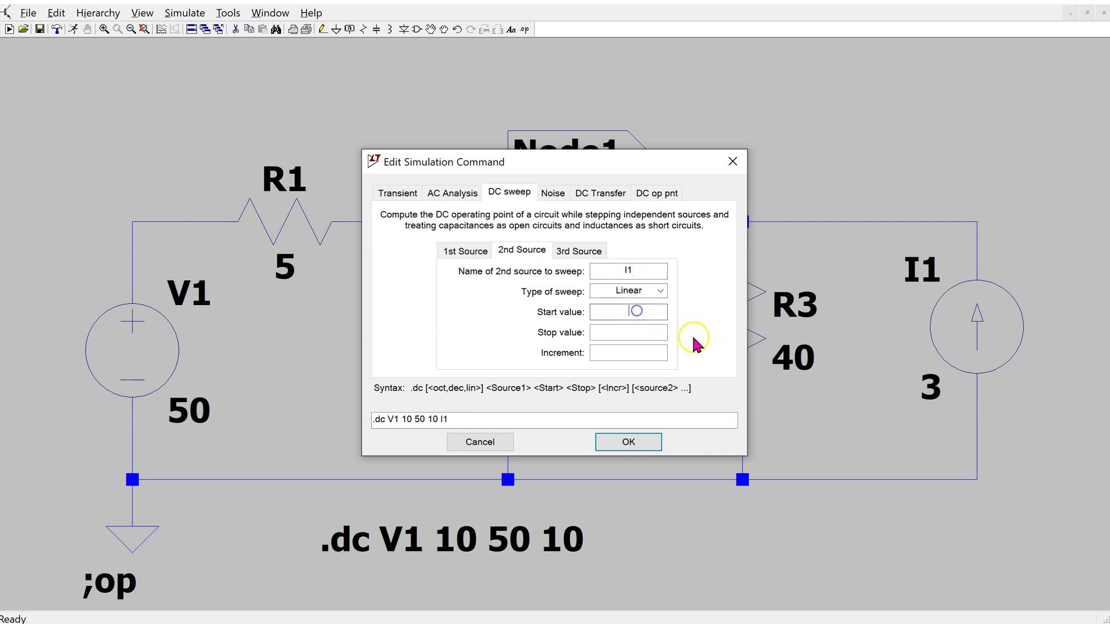
type("1")
left_click(645, 330)
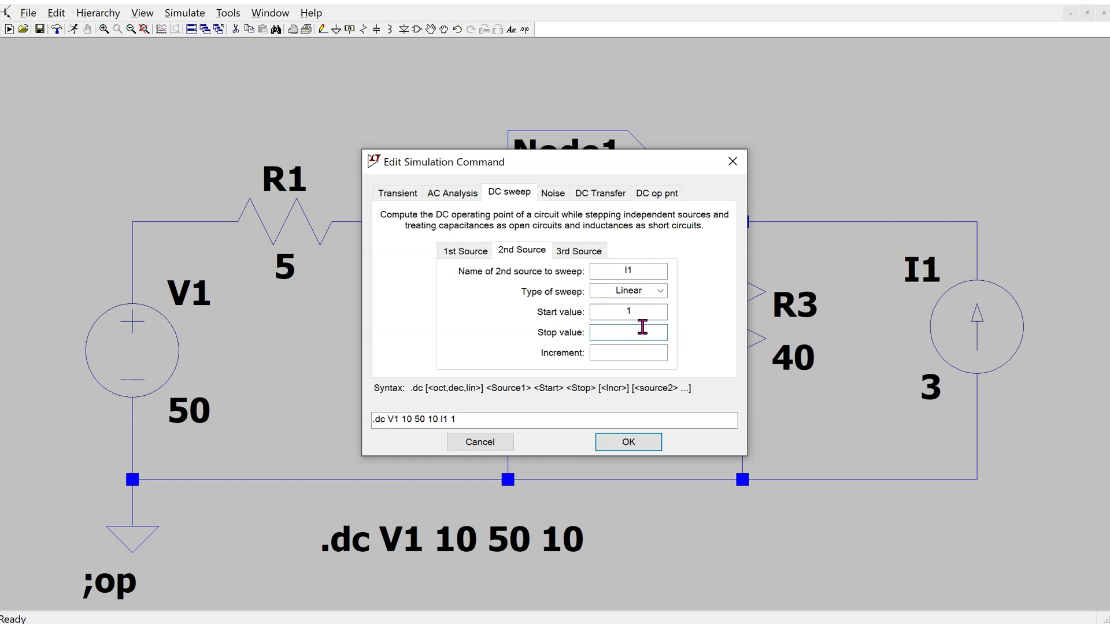
type("5")
left_click(662, 351)
type("1")
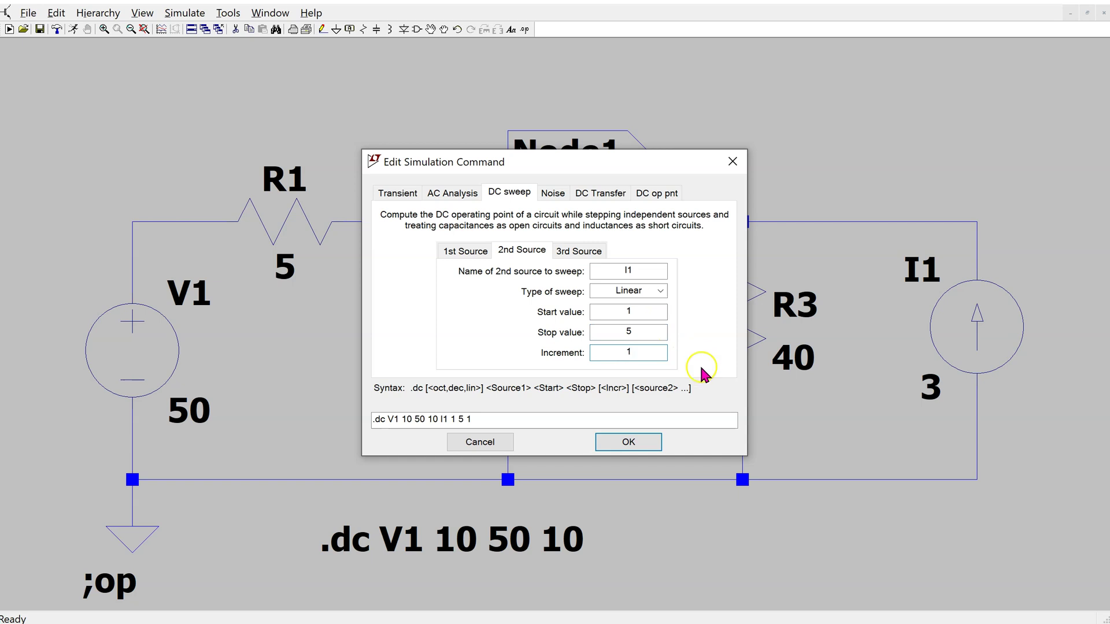
left_click(465, 420)
left_click(626, 445)
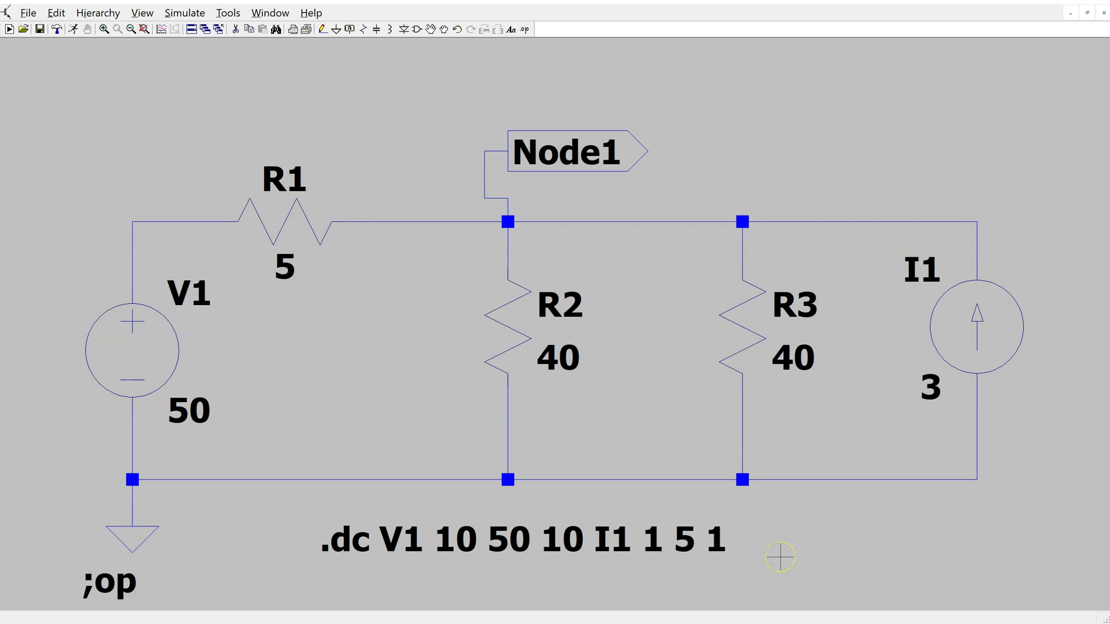
- Run the V1 and I1 nested sweep and probe Node1 for the V(node1) curve family
left_click(74, 29)
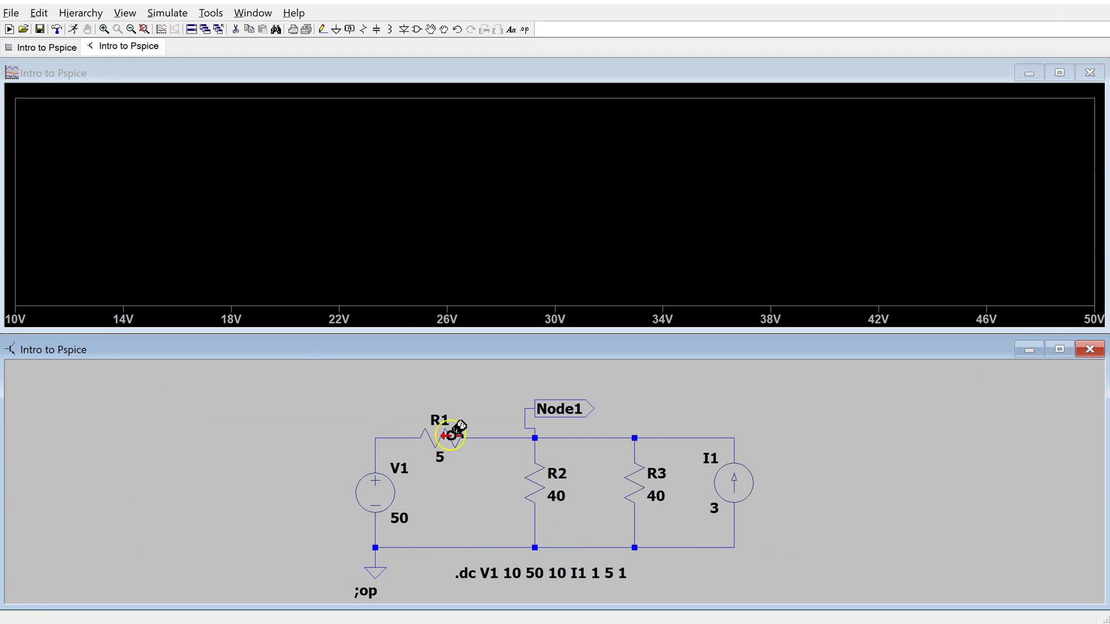
left_click(535, 438)
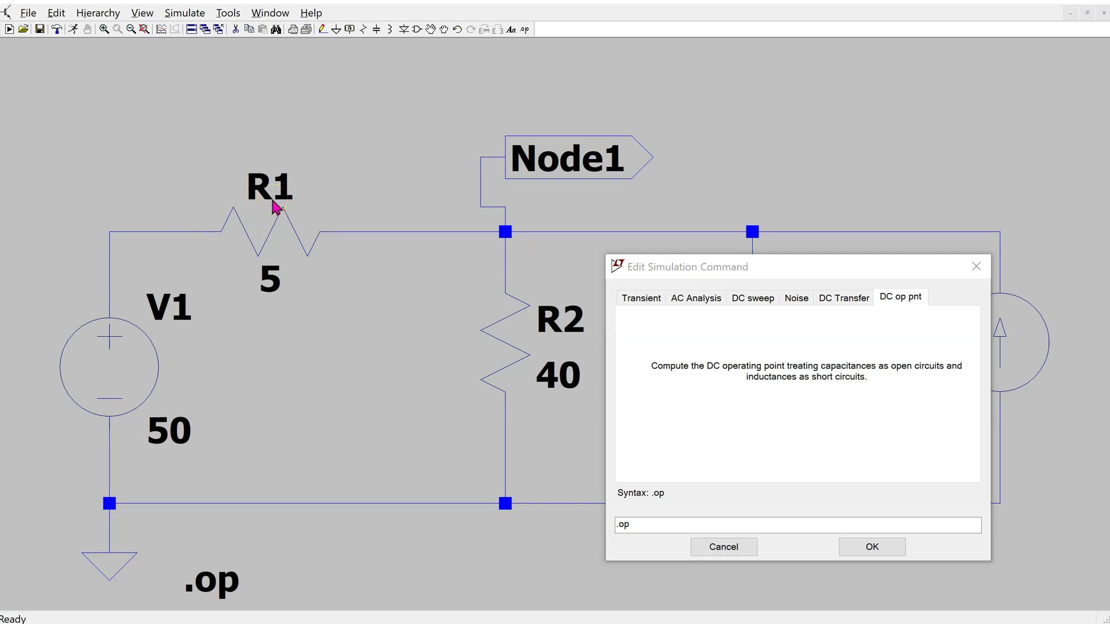
- Cancel the Edit Simulation Command dialog, keeping only the .op analysis
left_click(754, 300)
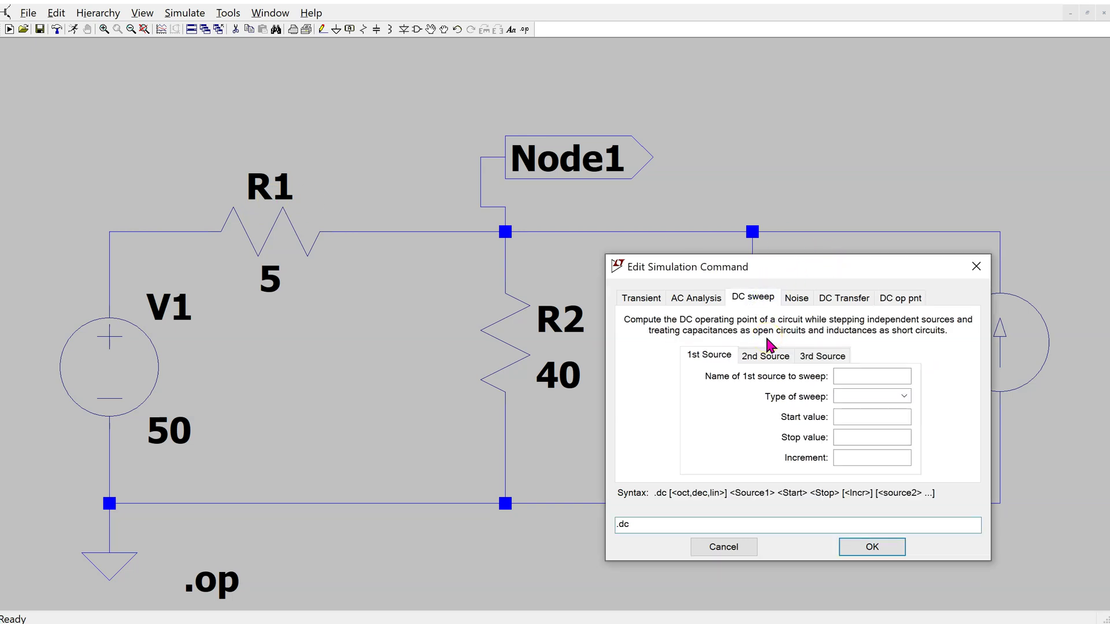
left_click(743, 387)
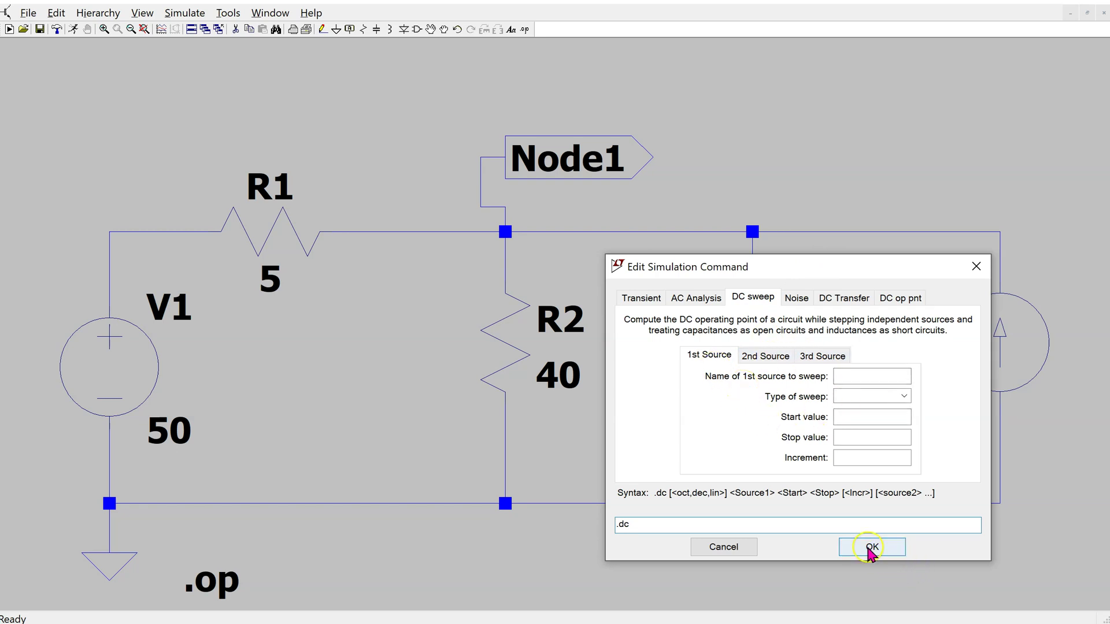
left_click(726, 547)
mouse_move(301, 248)
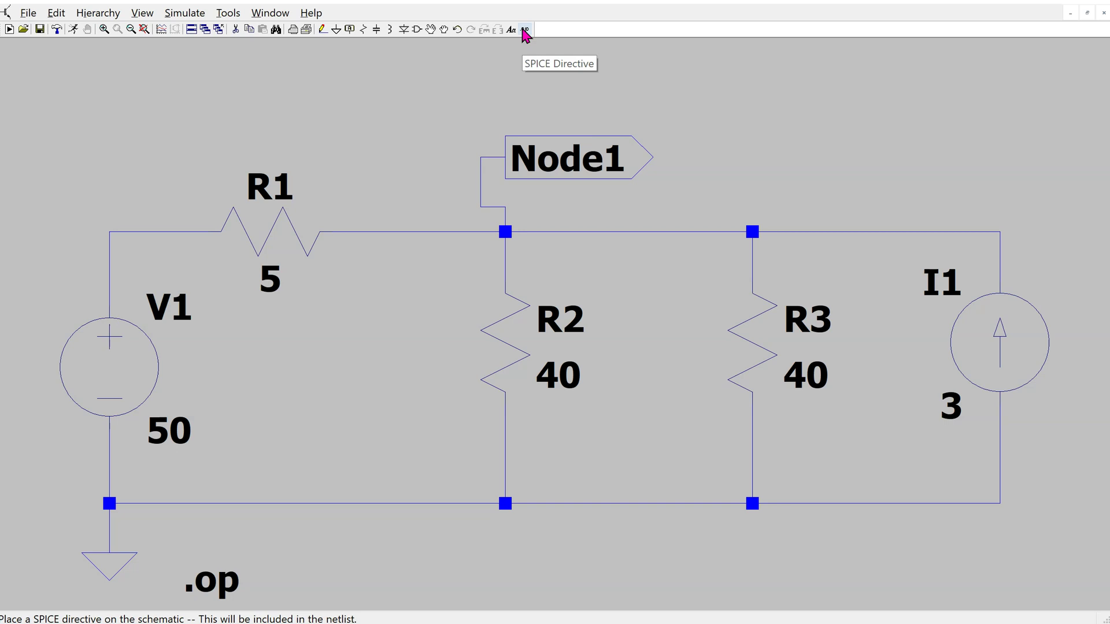
- Change R1's resistance from 5 to the parameter {R1}
left_click(273, 209)
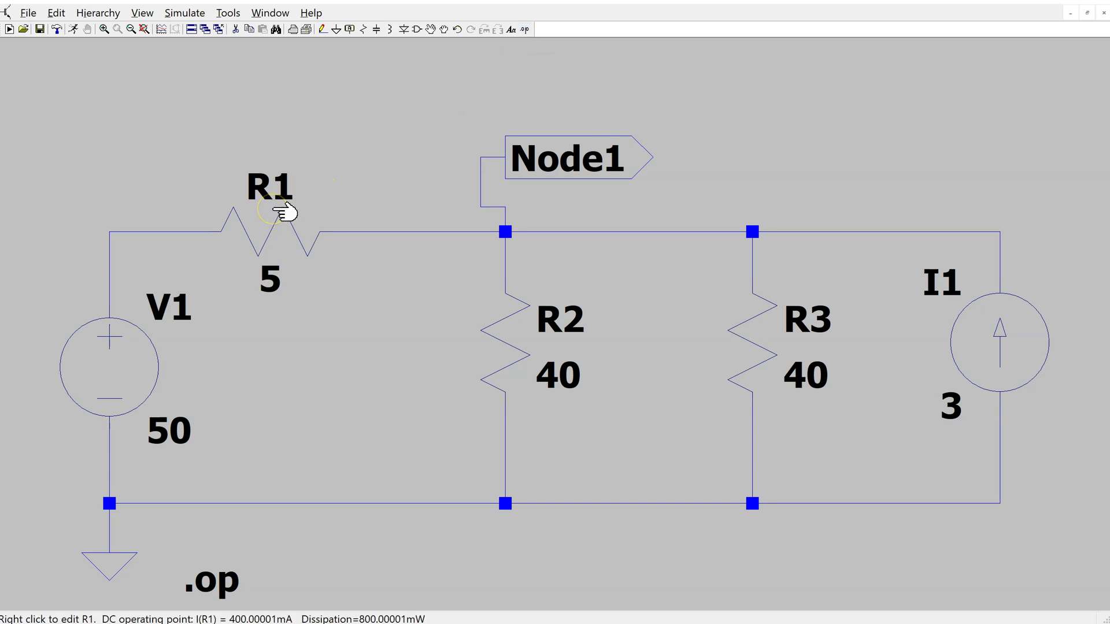
right_click(266, 232)
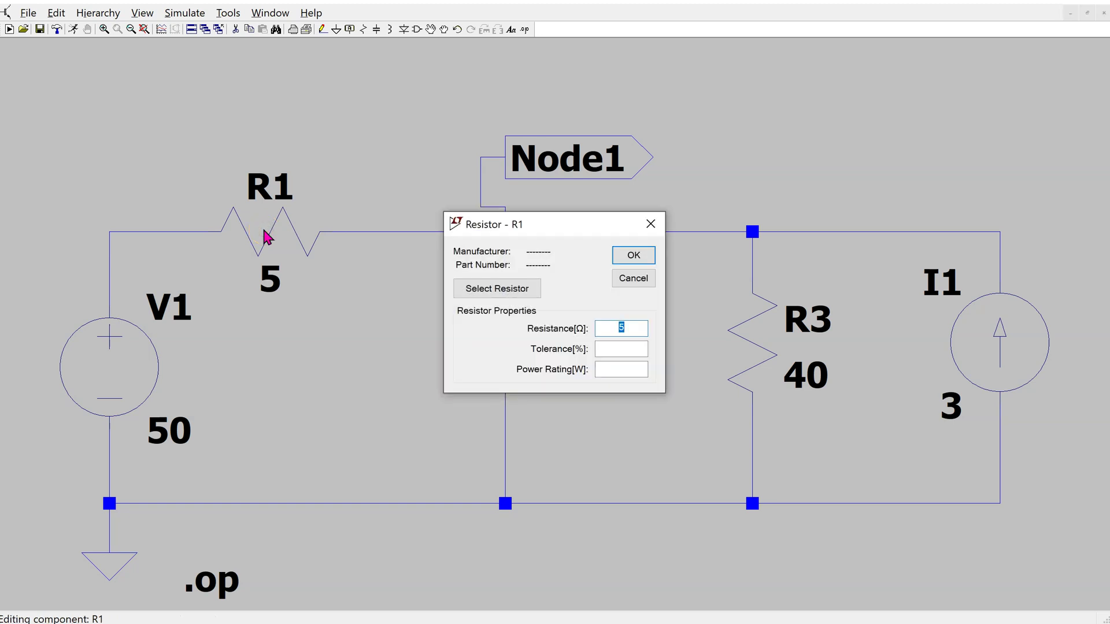
type("{R1}")
left_click(636, 254)
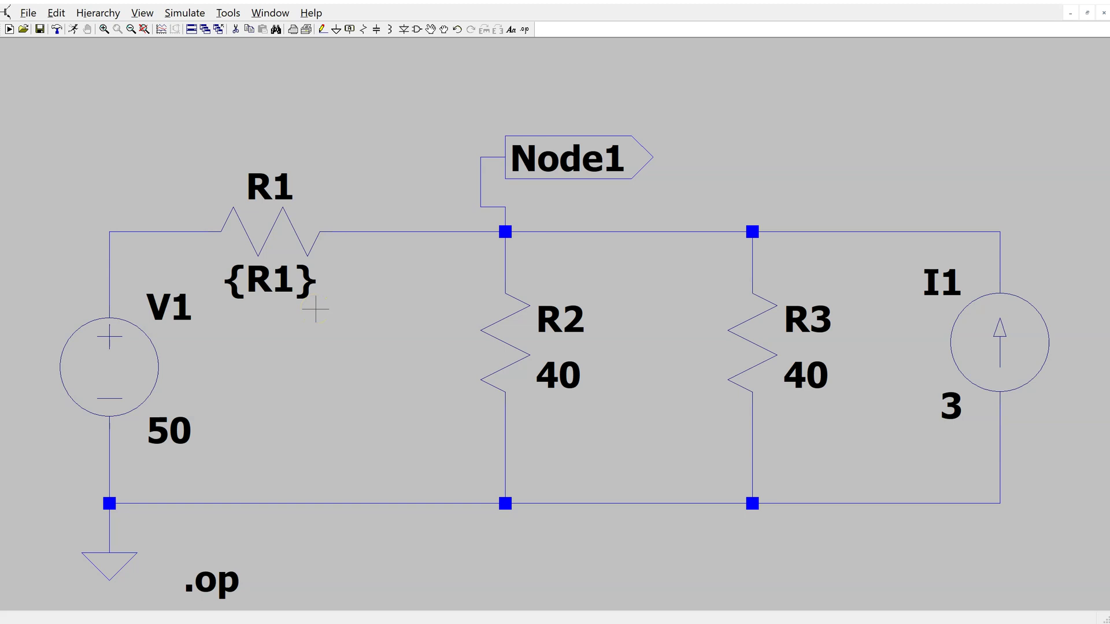
- Add the SPICE directive .step param R1 1 10 1 below the circuit
left_click(527, 29)
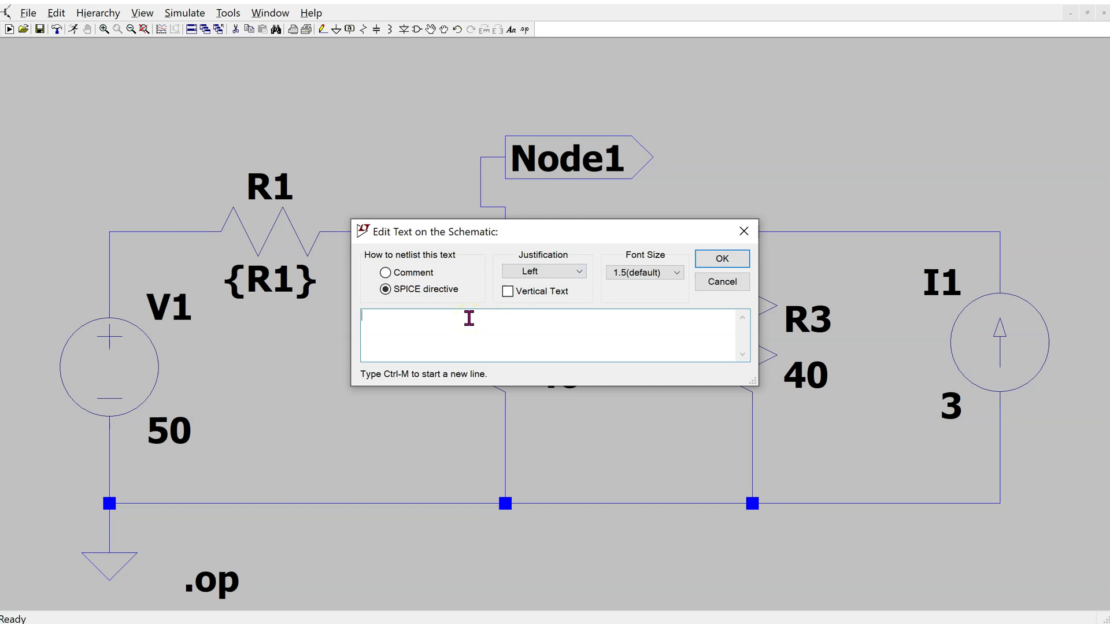
type(".step param R1 1 10")
left_click(438, 315)
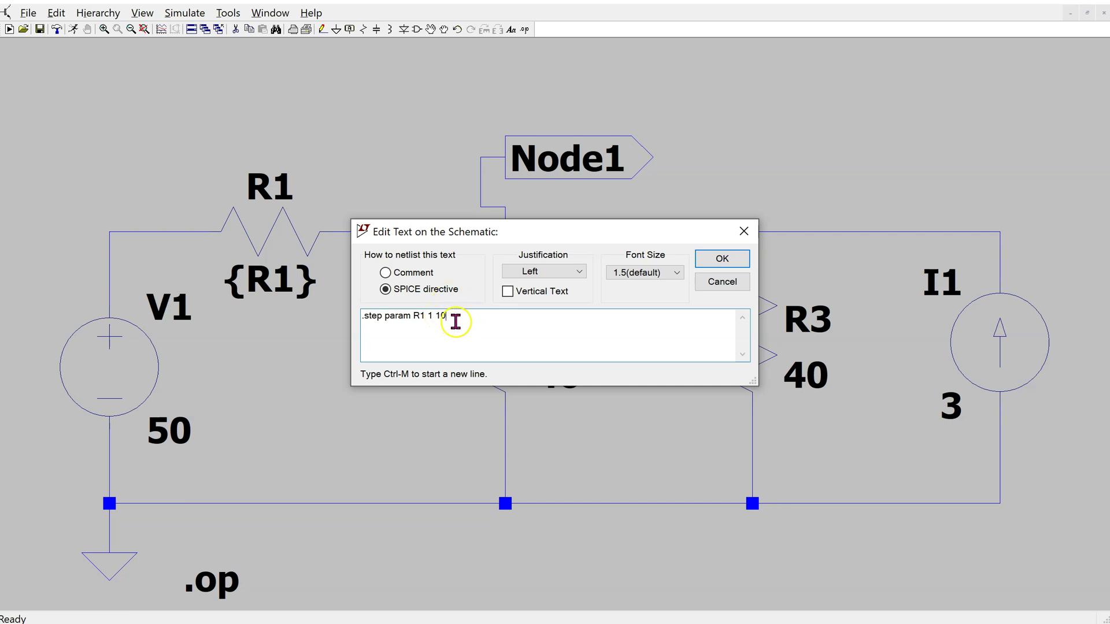
left_click(437, 318)
type("1")
left_click(730, 259)
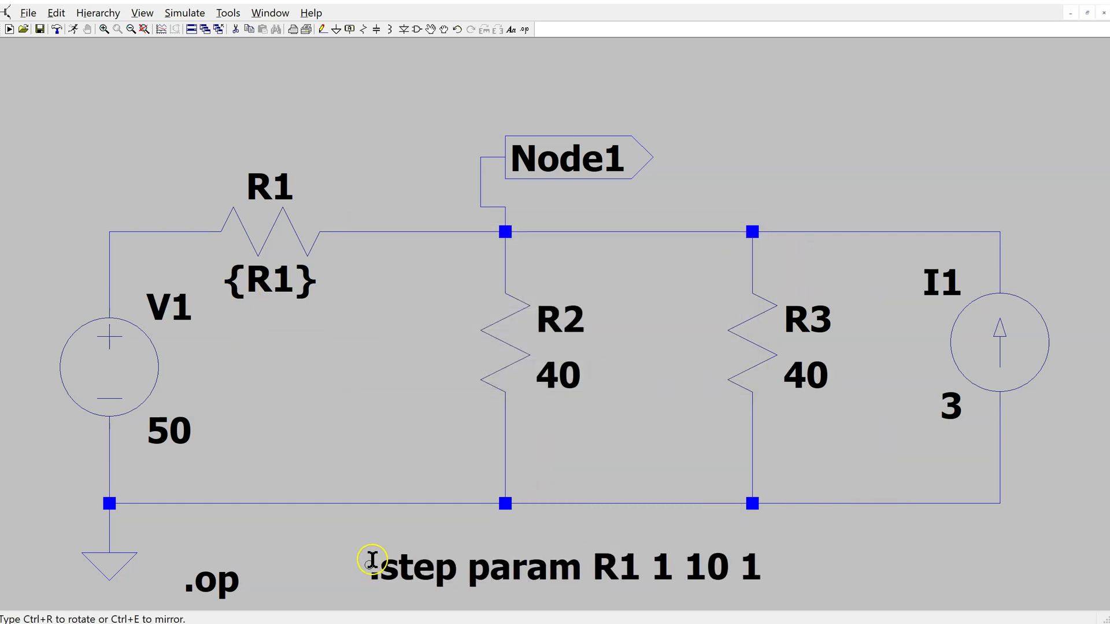
left_click(372, 560)
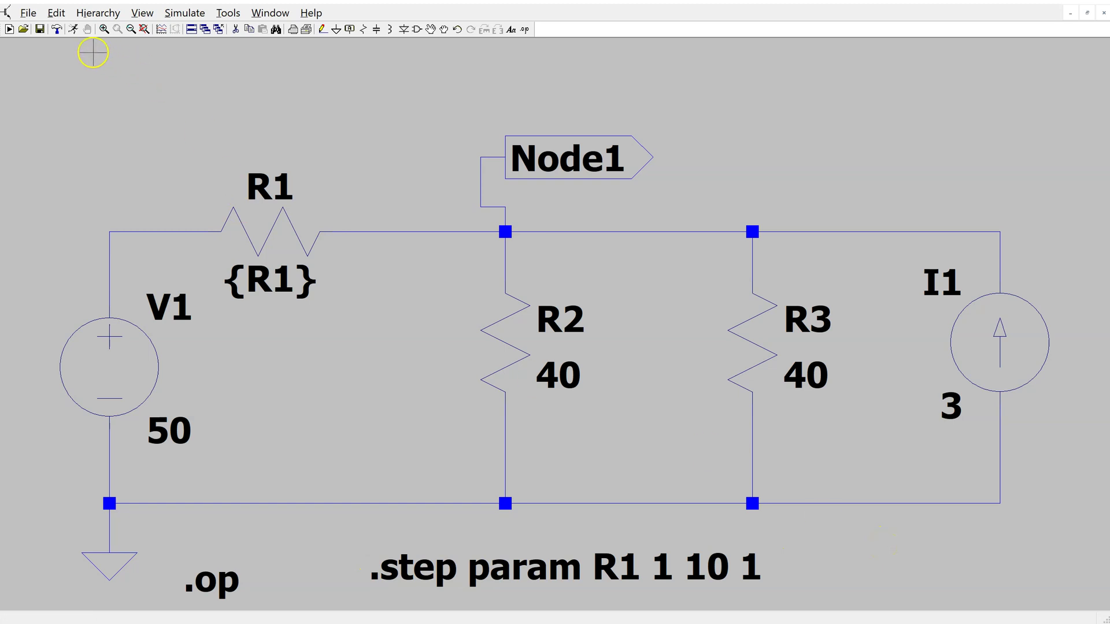
- Run the R1 parameter sweep and plot V(node1) at Node1
left_click(73, 35)
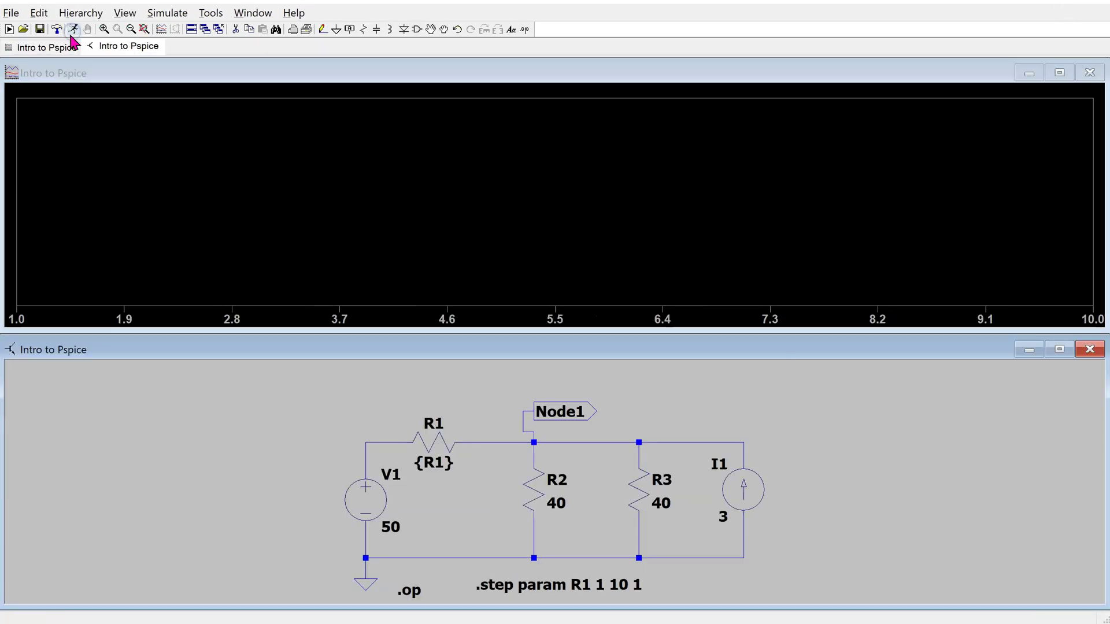
left_click(535, 437)
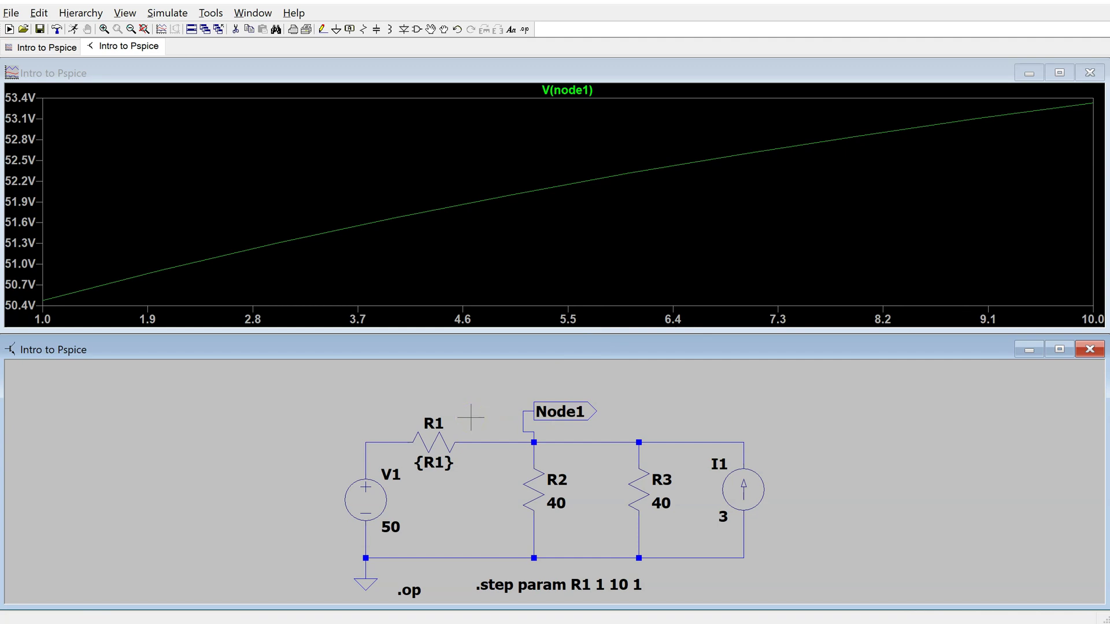
left_click(471, 389)
left_click(521, 393)
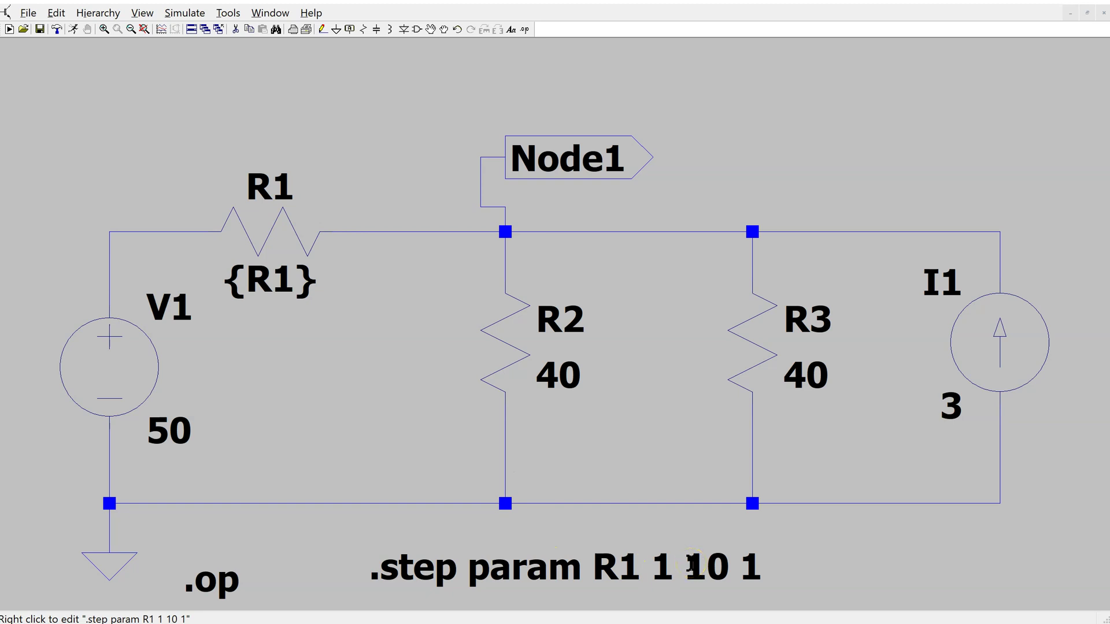
- Change R3's value from 40 to the parameter {R3}
left_click(817, 320)
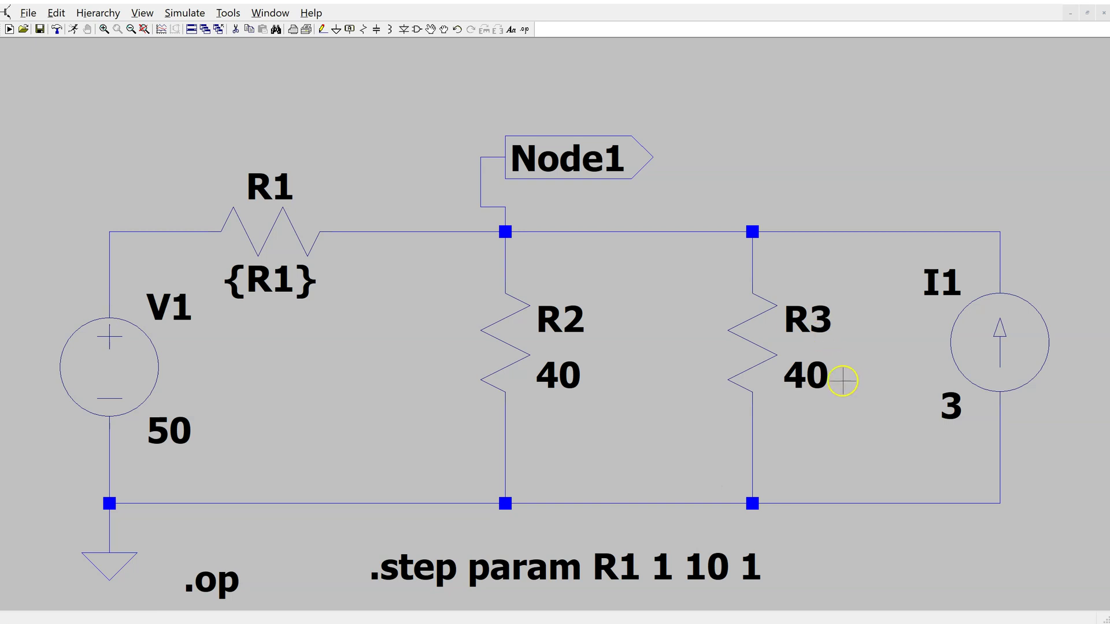
right_click(813, 375)
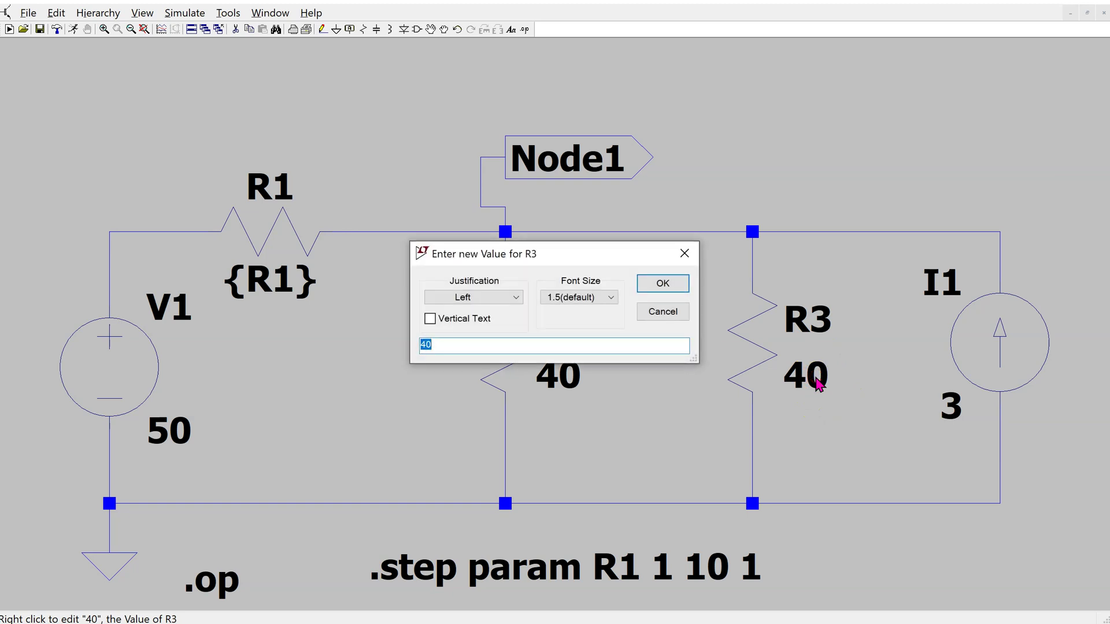
type("{R3}")
left_click(662, 283)
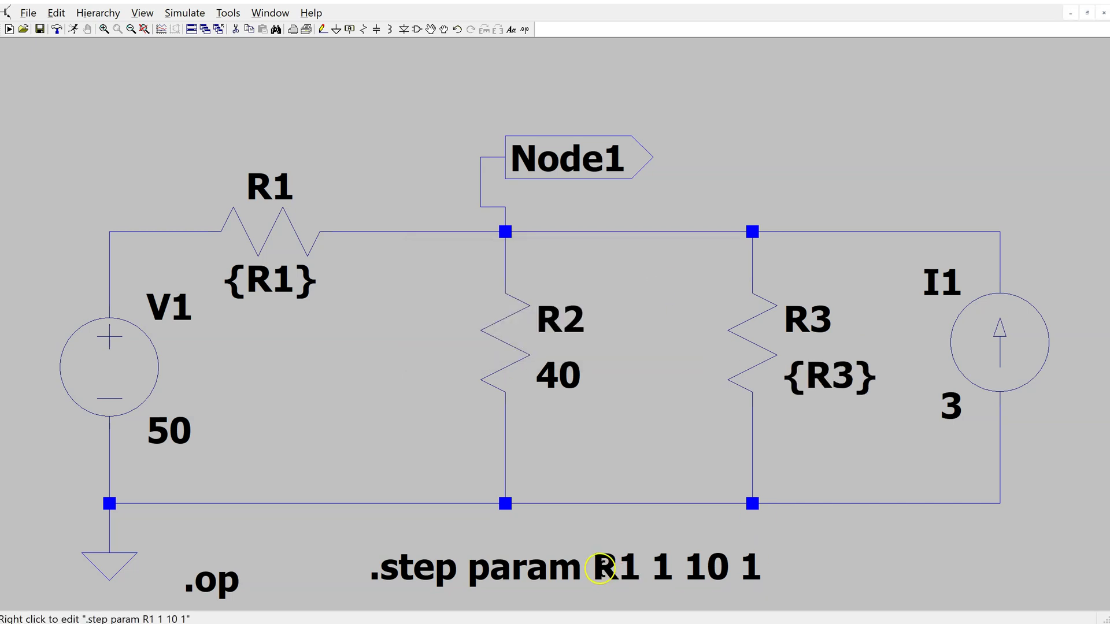
- Add a second line .step param R3 1 40 10 to the .step directive
right_click(505, 564)
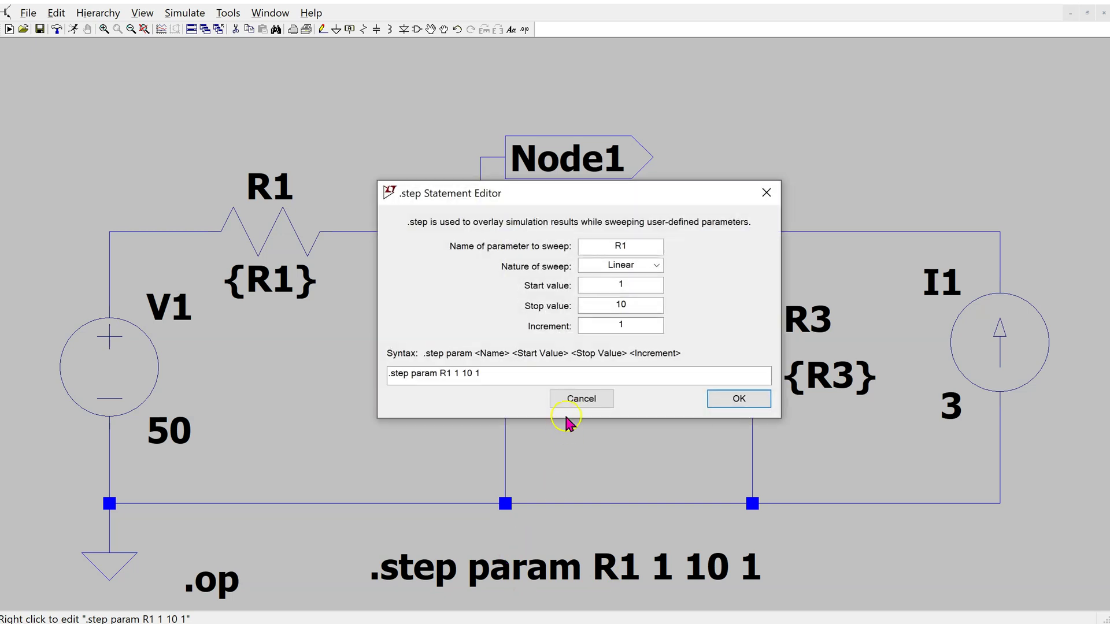
left_click(578, 398)
left_click(484, 324)
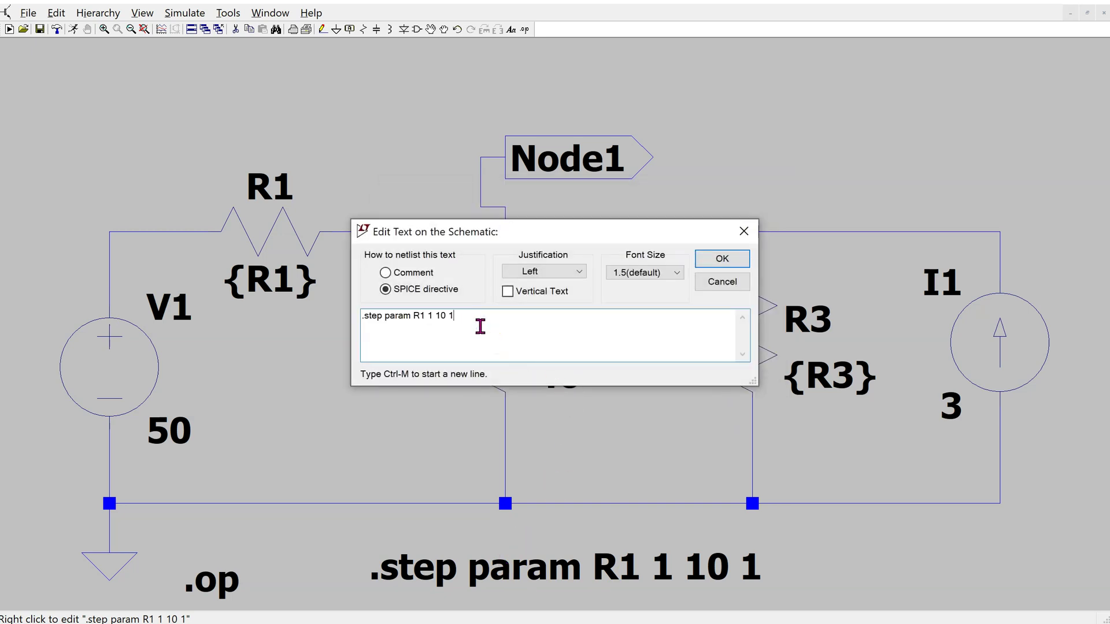
key("ctrl+m")
type(".step param R3 1 40 10")
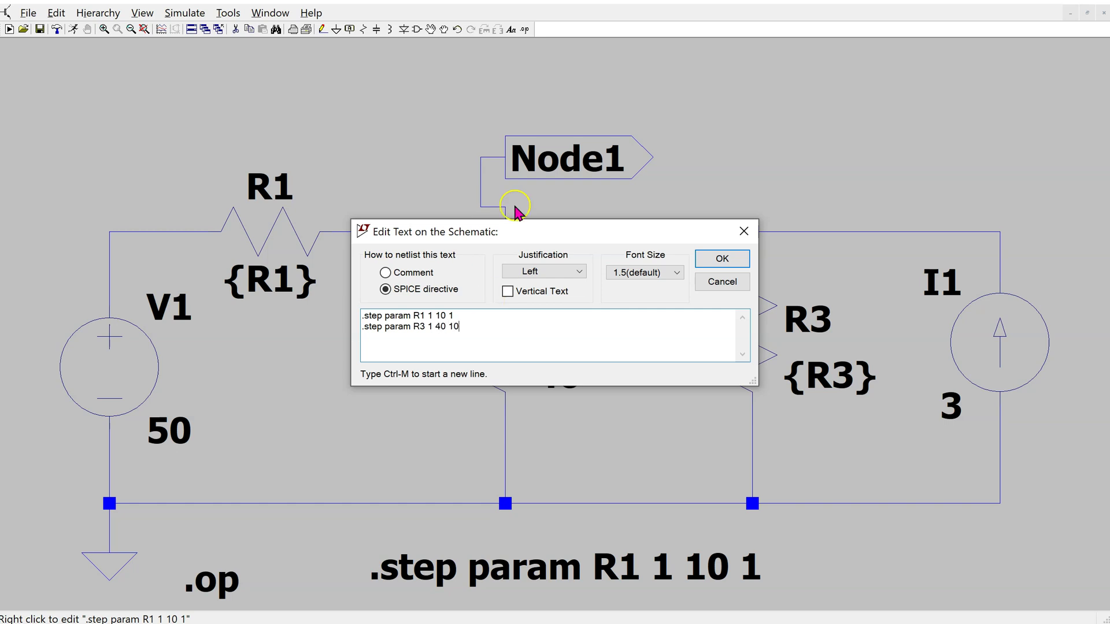
left_click(734, 254)
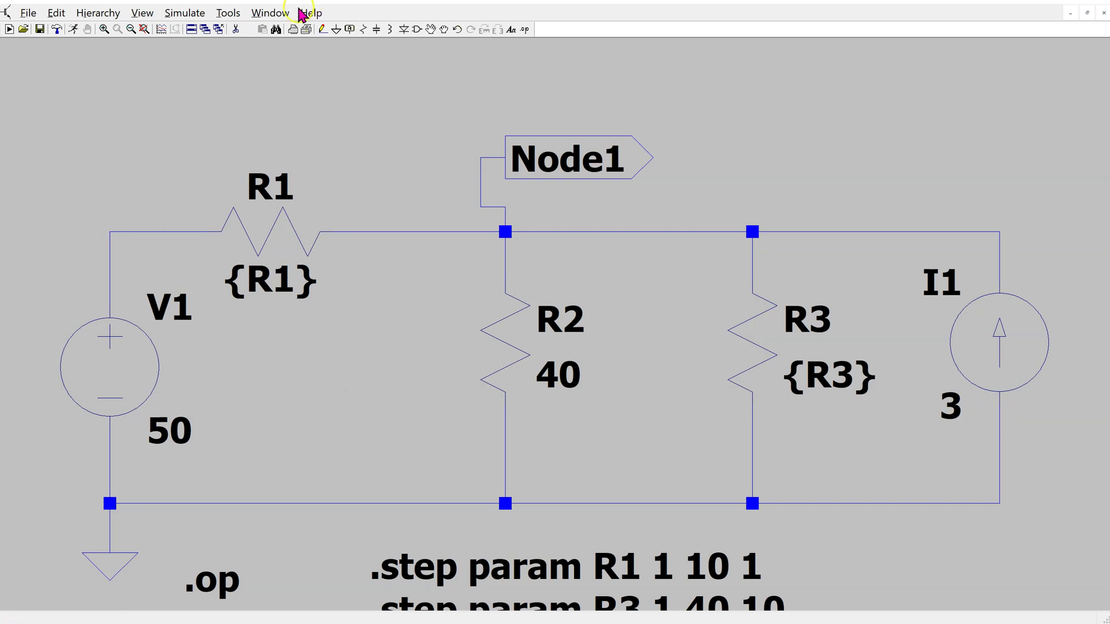
left_click(144, 29)
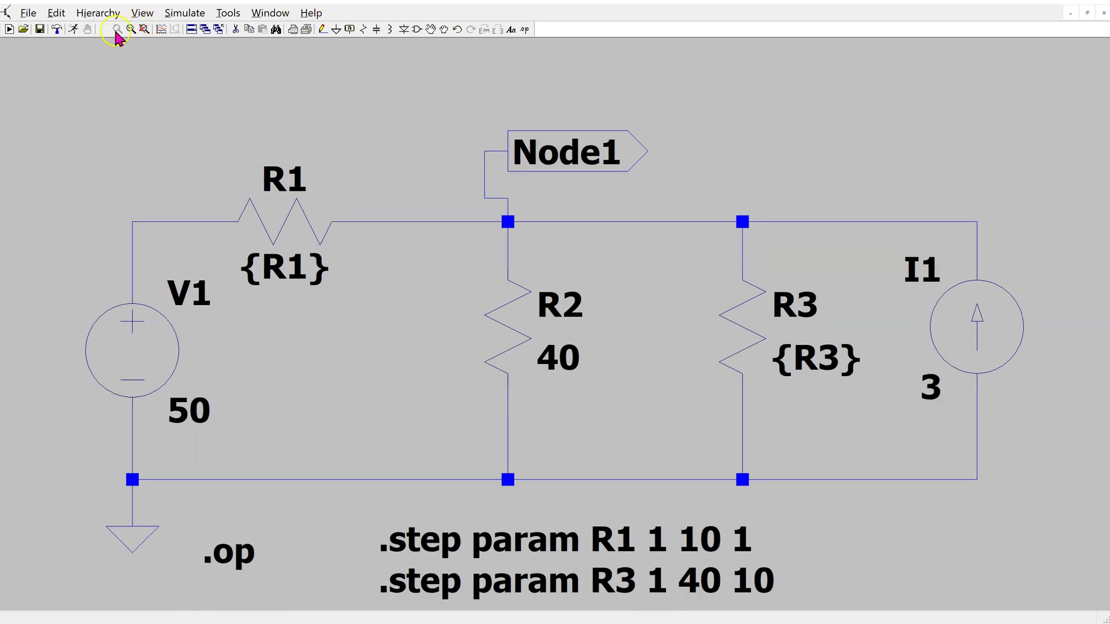
- Run the R1 and R3 sweep and plot the V(node1) curve family
left_click(73, 30)
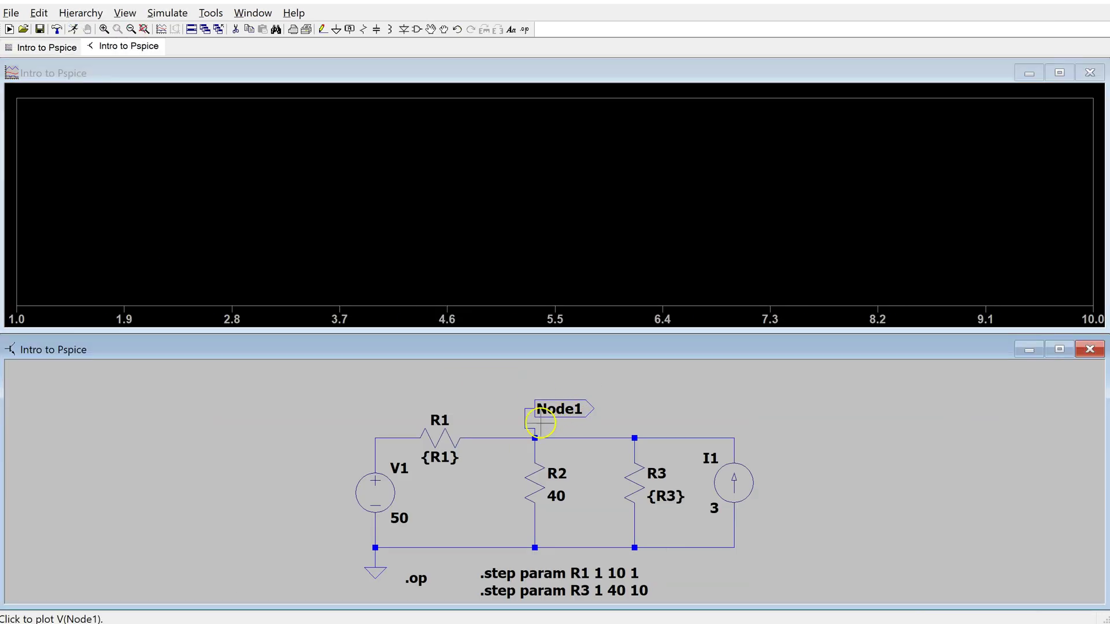
left_click(538, 433)
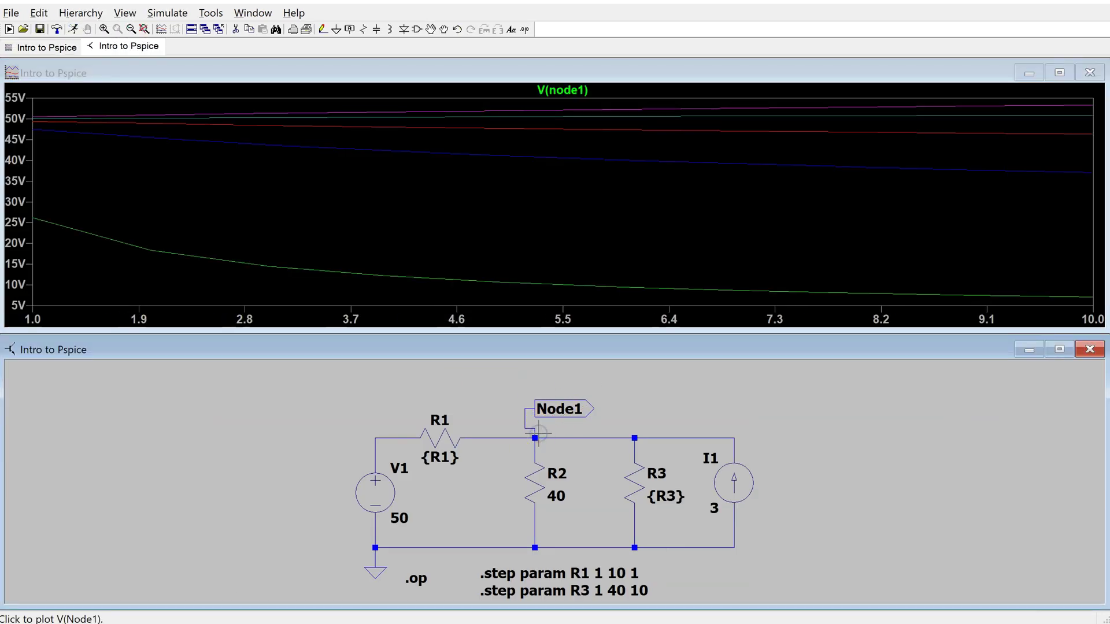